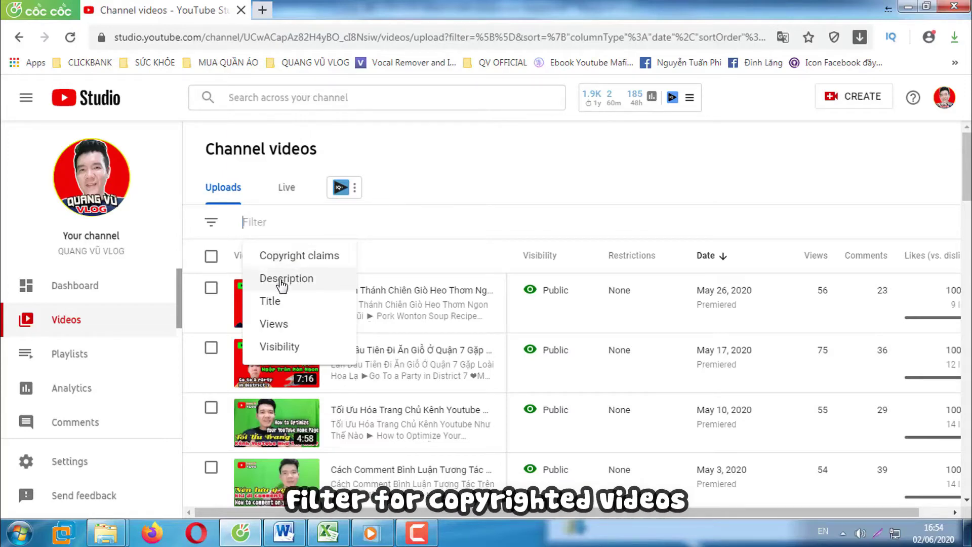
- Filter the channel videos by copyright claims and open the claim details of the video dated Mar 3, 2019
click(282, 257)
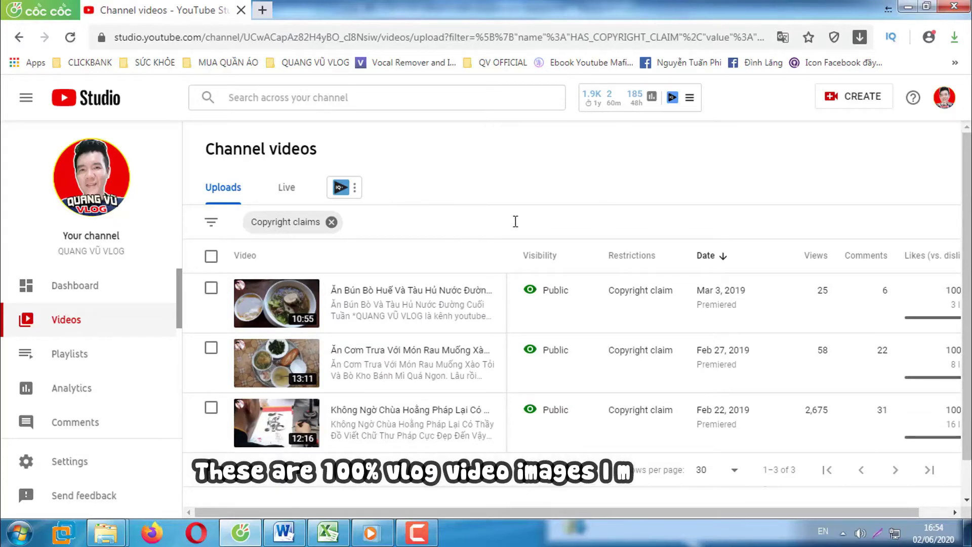
mouse_move(612, 297)
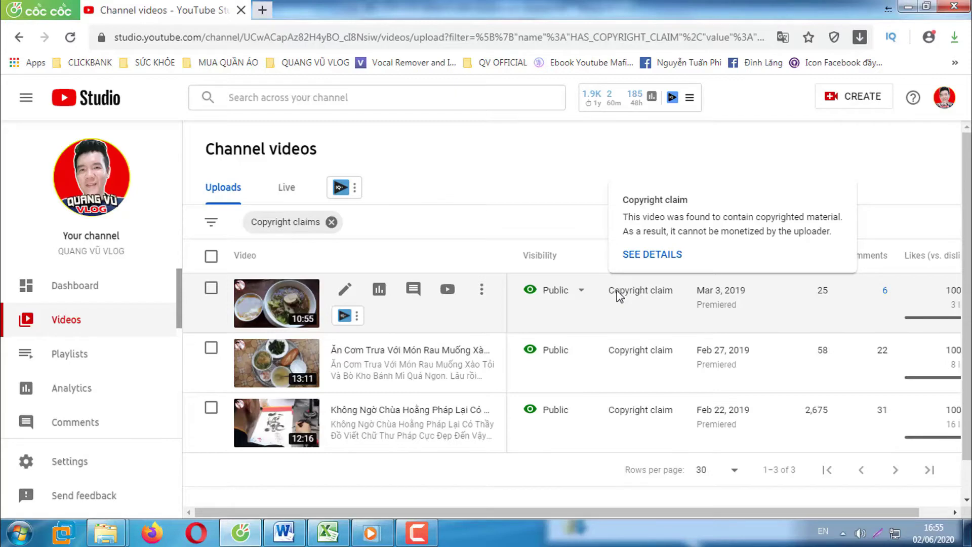
click(617, 291)
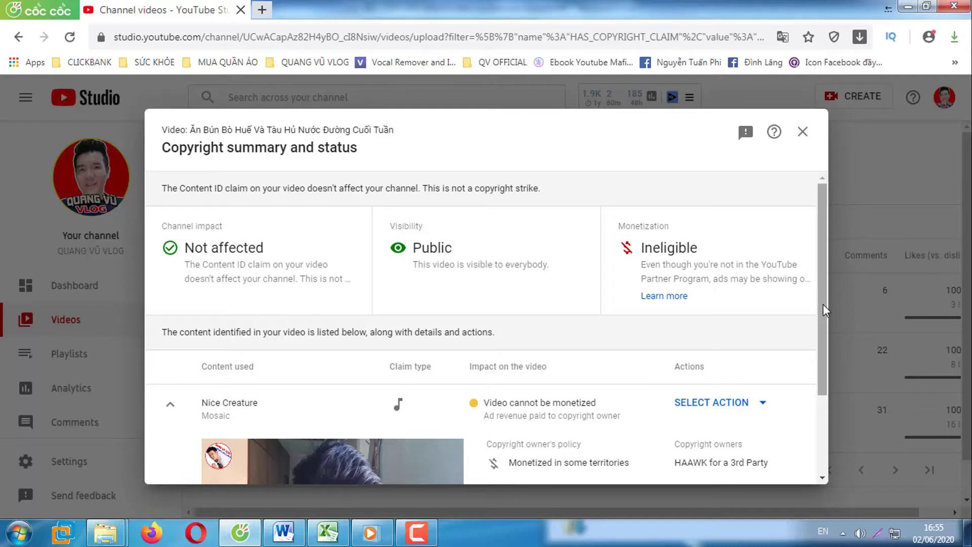
- Read the channel-impact statement and monetization note in the copyright summary, and close the summary
triple_click(507, 188)
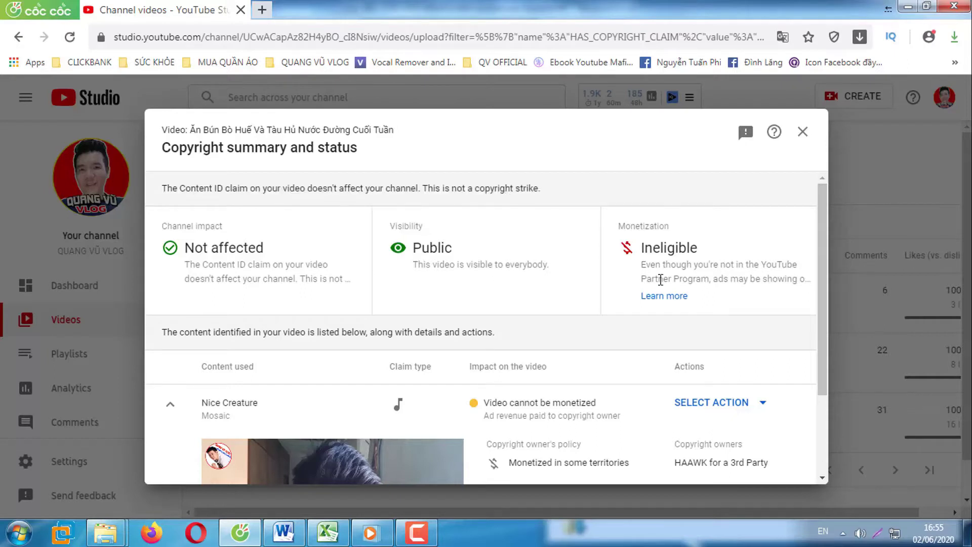
triple_click(667, 264)
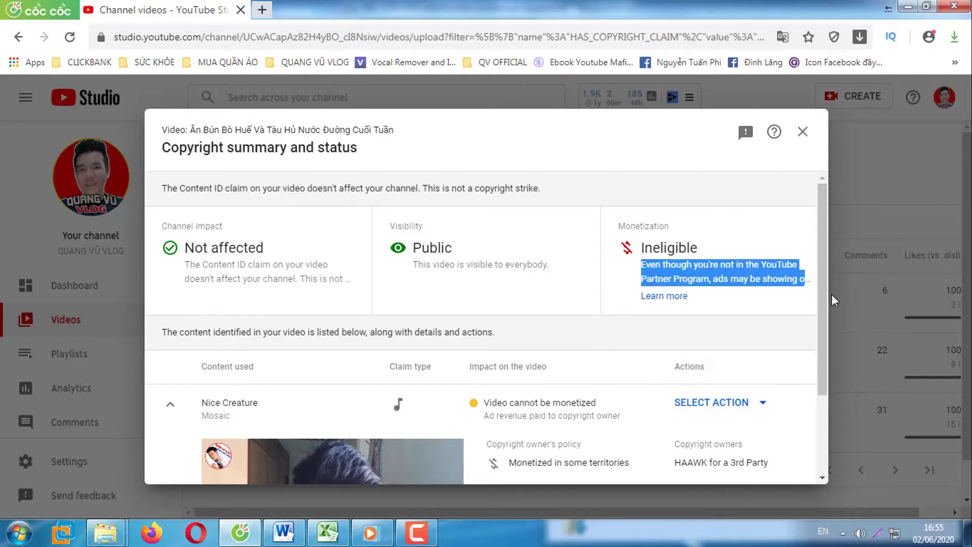
click(793, 317)
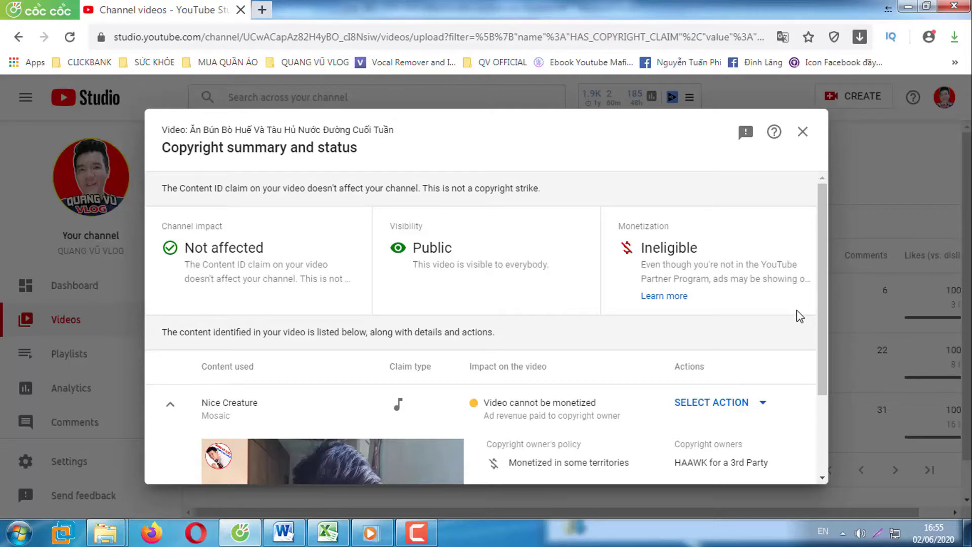
click(804, 135)
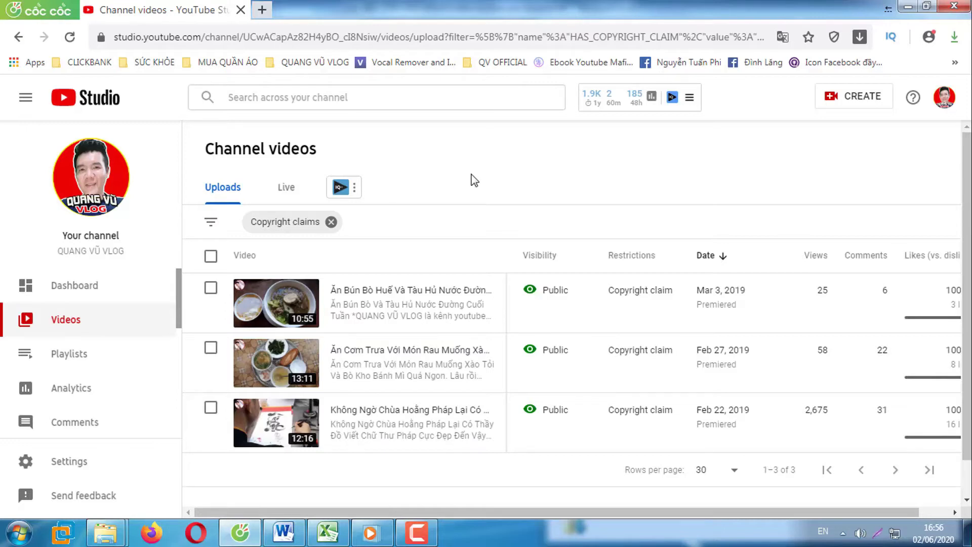
- Reopen the Mar 3, 2019 video's copyright summary and reread its monetization explanation
click(640, 290)
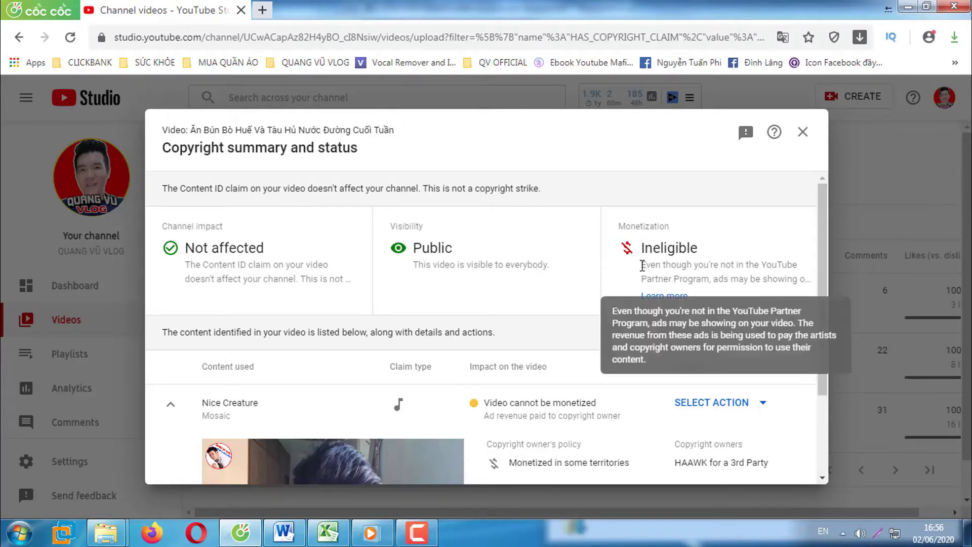
drag(641, 265, 814, 279)
click(780, 333)
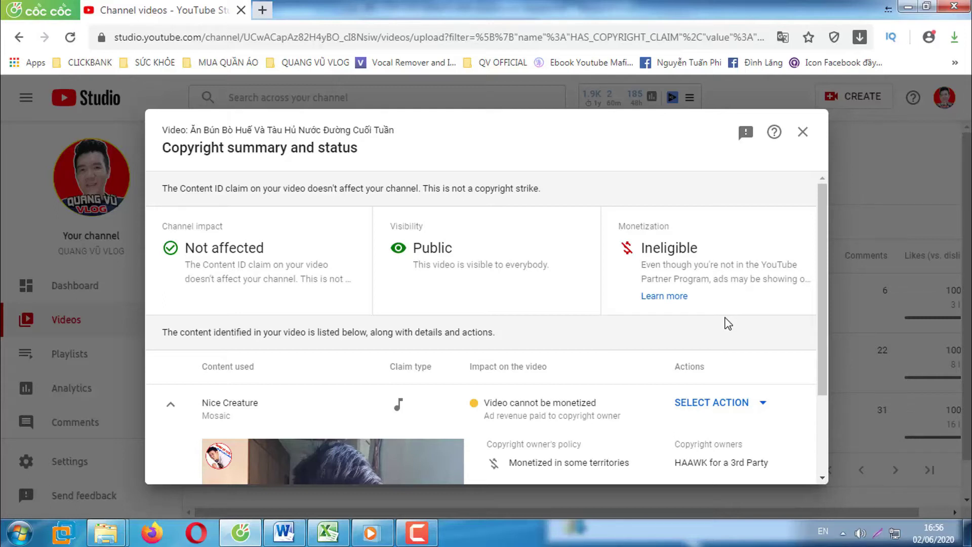
- Examine the Nice Creature claim's impact on the video, the section where the content was found, and its copyright owner
drag(823, 335, 831, 422)
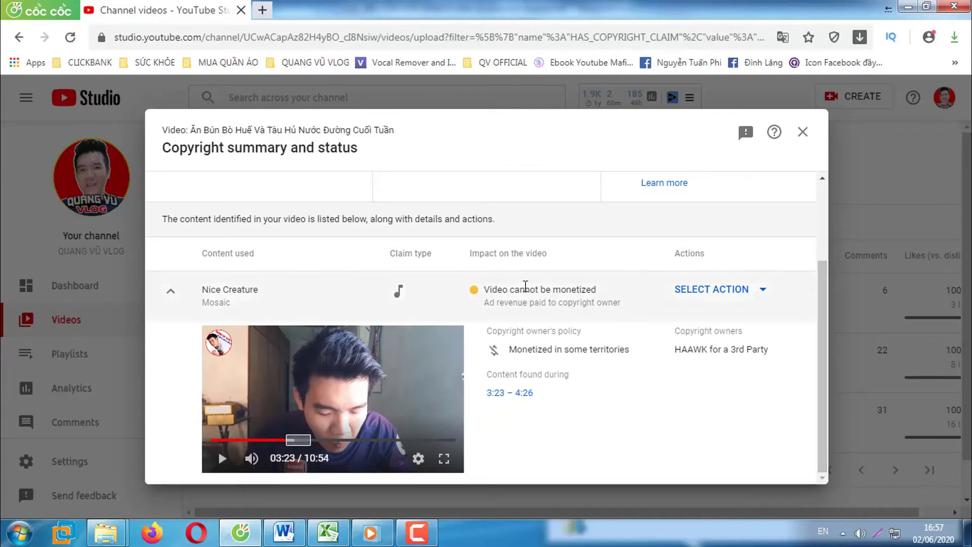
drag(481, 290, 599, 292)
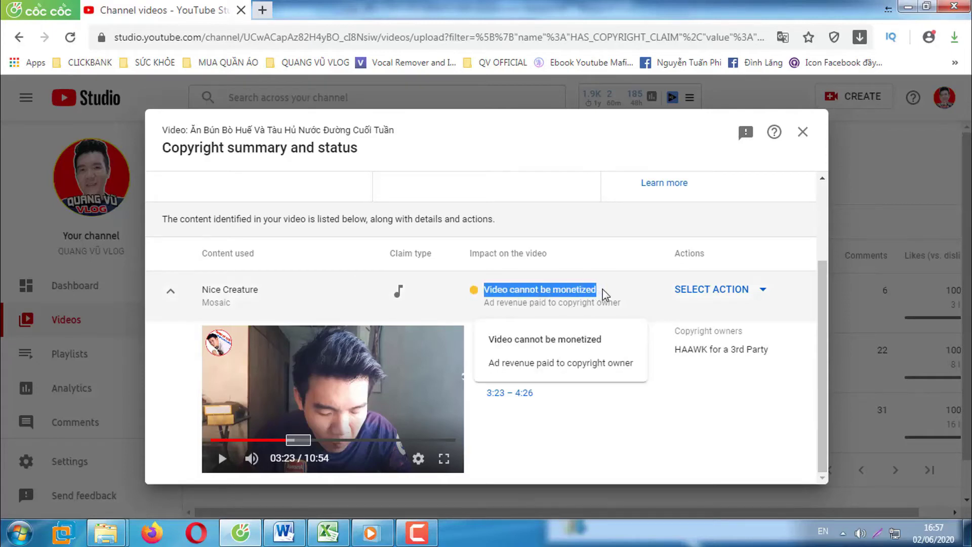
click(602, 294)
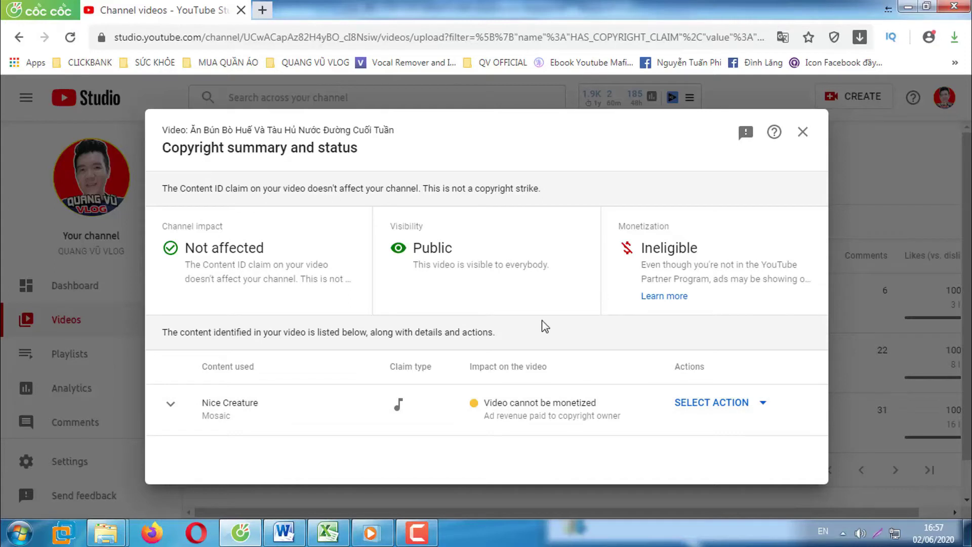
click(513, 402)
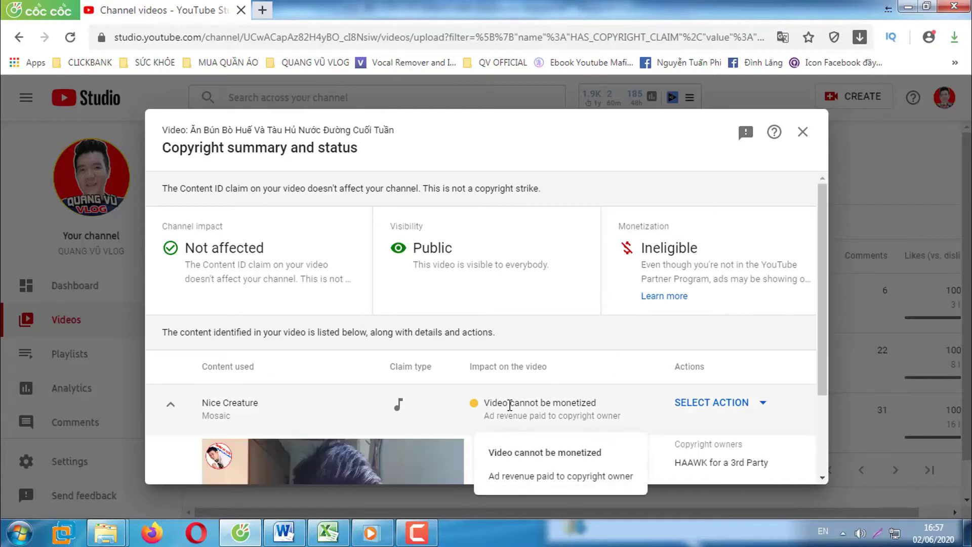
scroll(527, 395, down, 3)
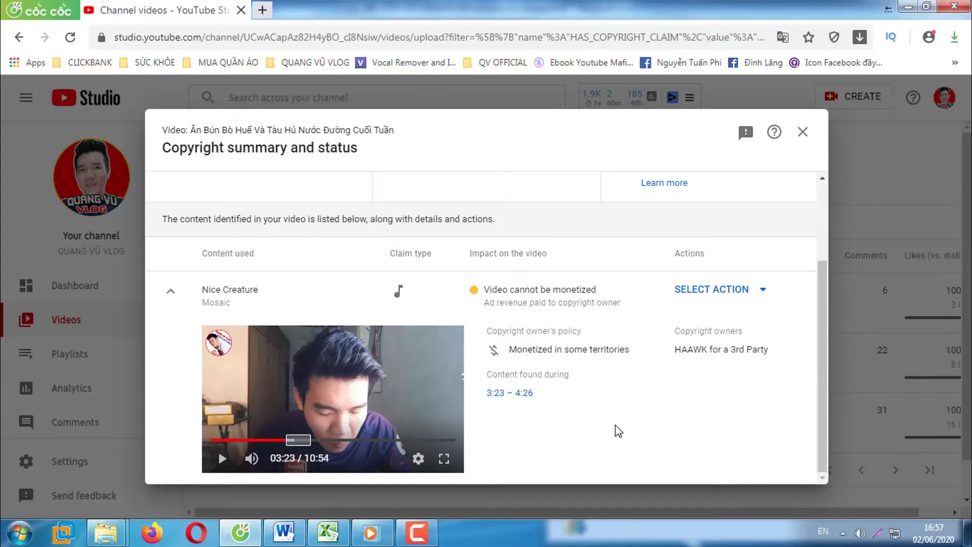
drag(675, 349, 691, 419)
click(694, 421)
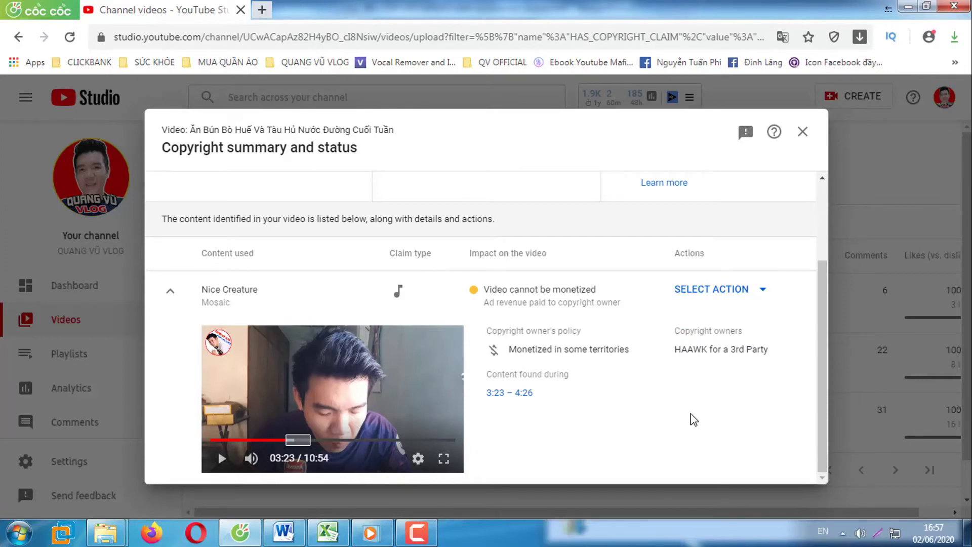
- Choose Mute song as the action for the Nice Creature claim and compare the two muting options
click(720, 292)
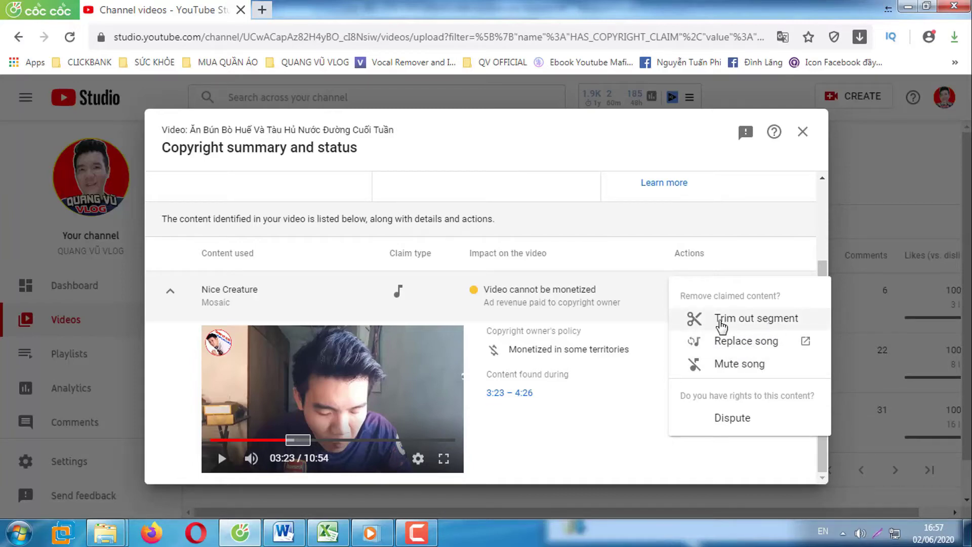
click(734, 365)
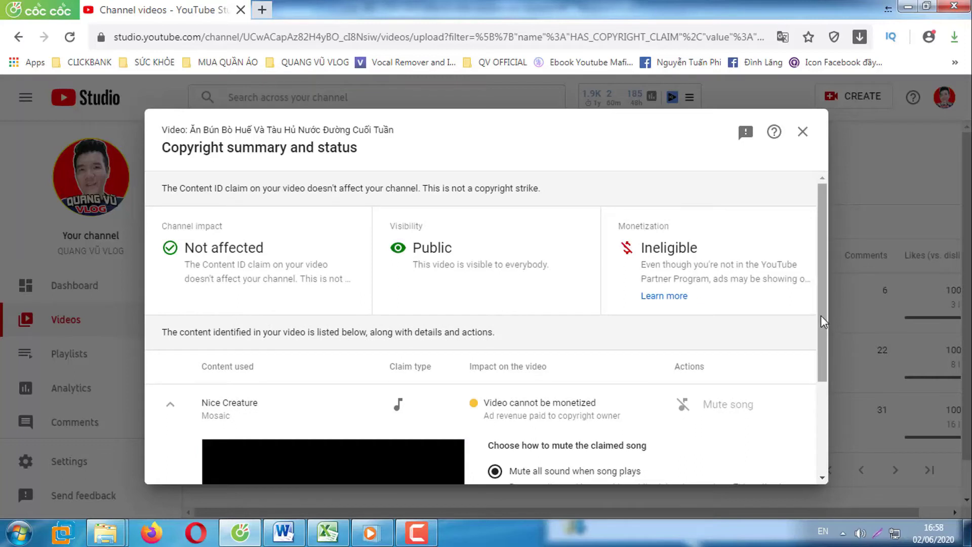
drag(821, 318, 822, 436)
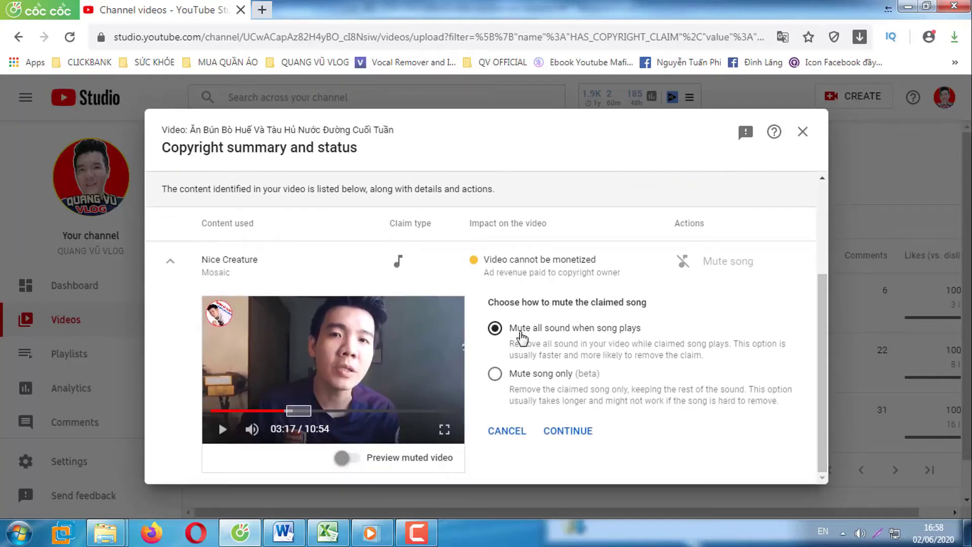
drag(643, 334, 508, 334)
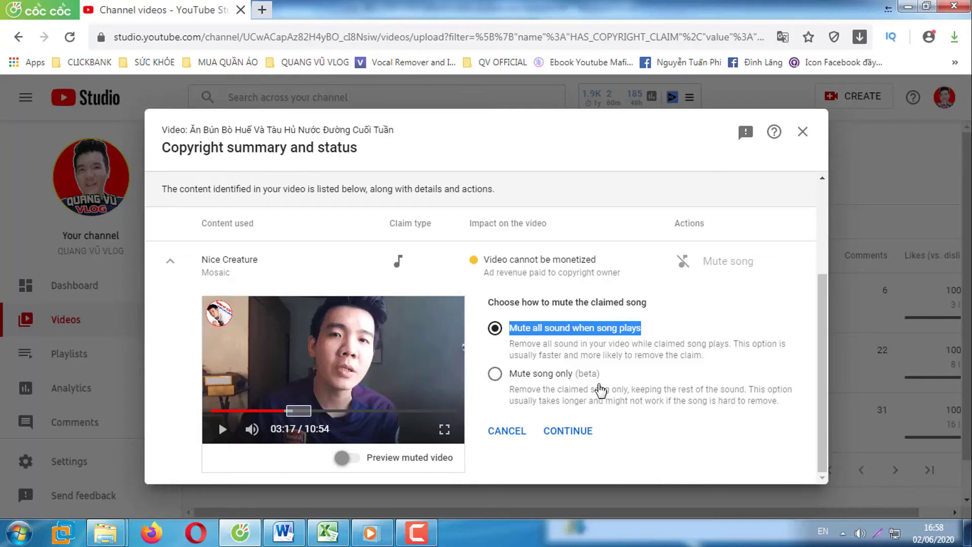
drag(607, 375, 511, 379)
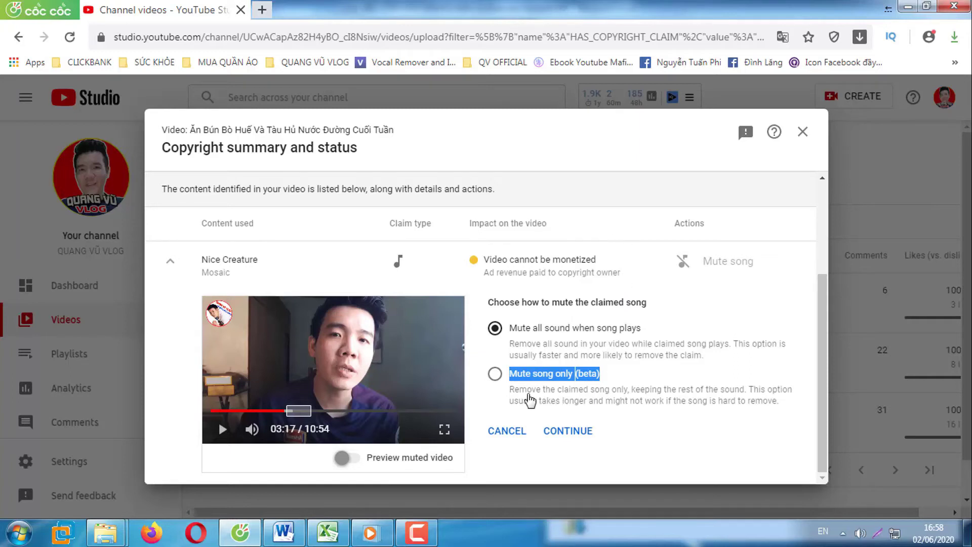
drag(509, 391, 787, 408)
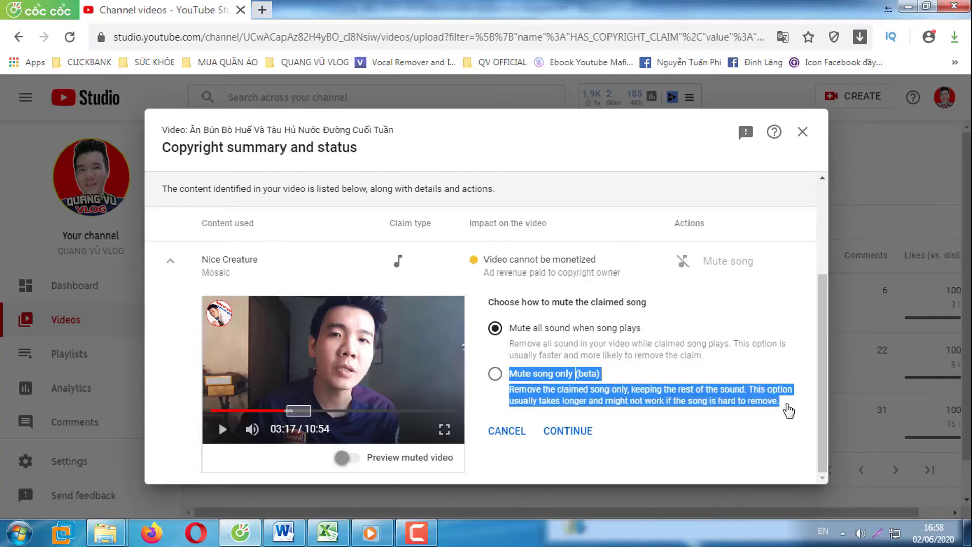
click(705, 455)
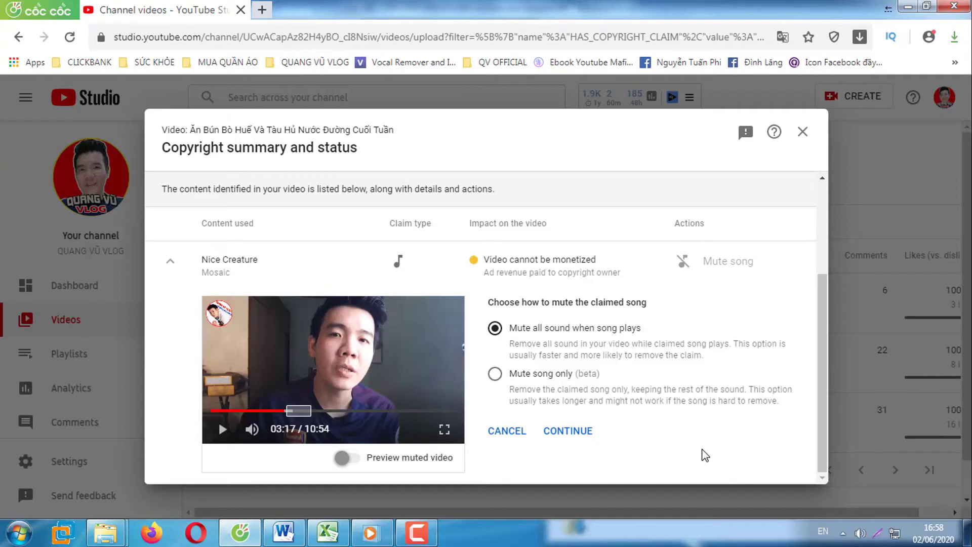
- Select Mute song only (beta) for the claimed song and confirm the muting
click(496, 375)
click(568, 431)
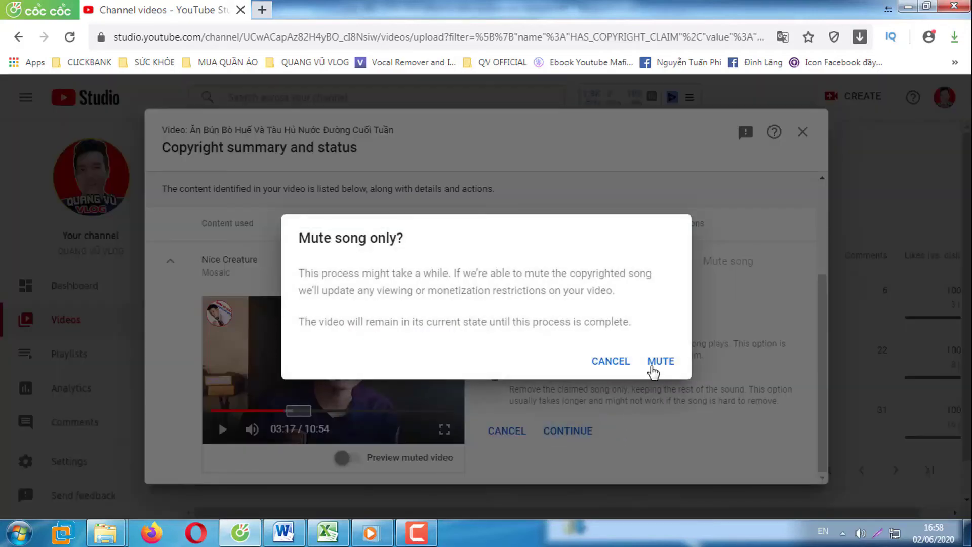
click(653, 362)
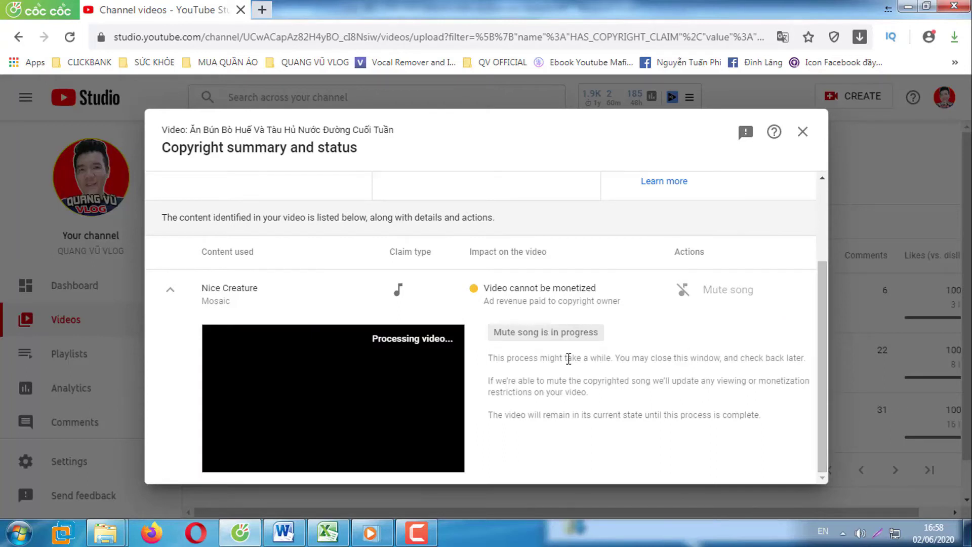
- Read the mute processing status and notes, and close the copyright summary
drag(490, 361, 776, 411)
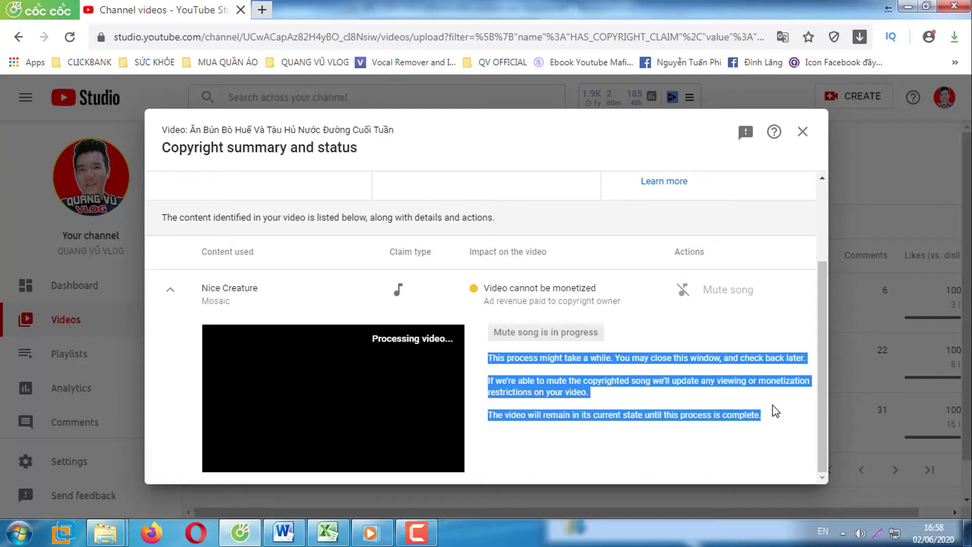
click(814, 440)
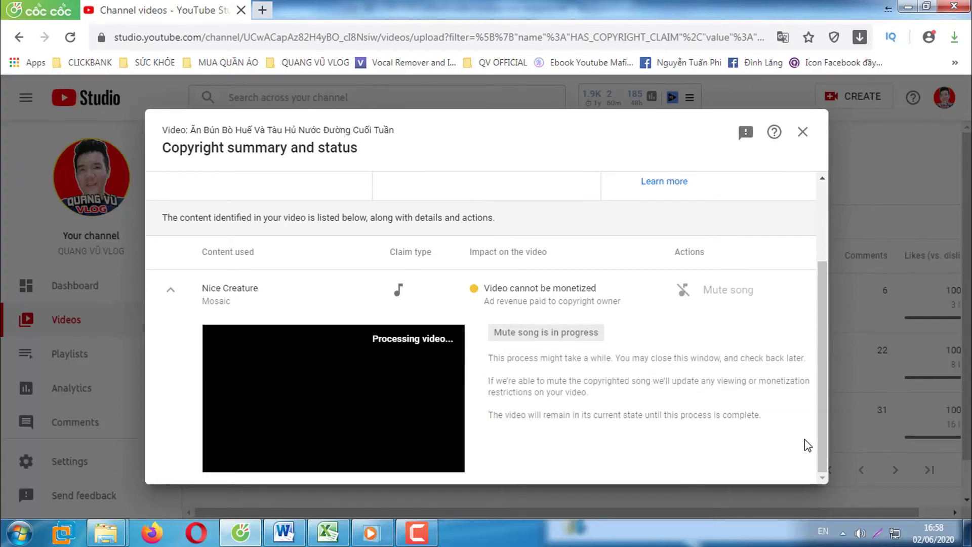
drag(821, 418, 816, 462)
drag(374, 339, 506, 344)
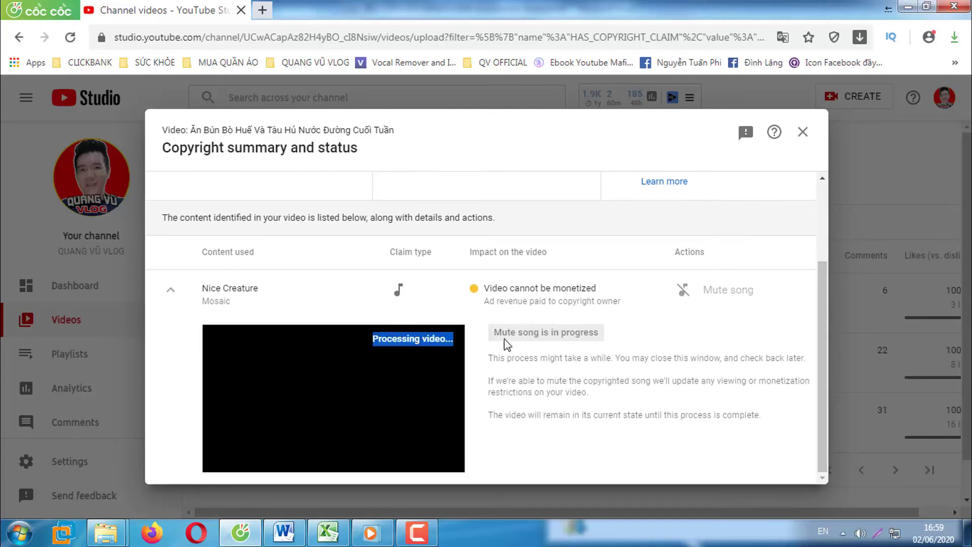
click(621, 377)
key(Escape)
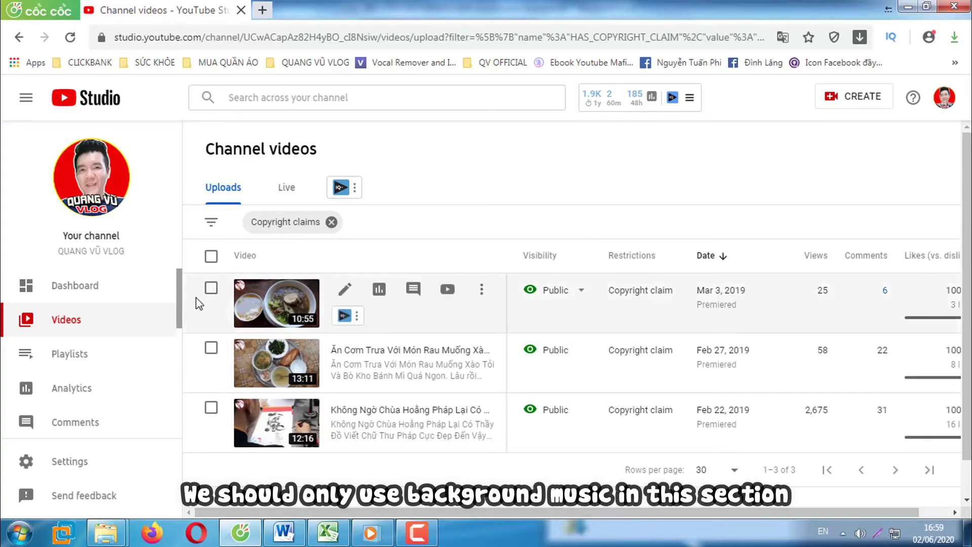
- Open the Audio Library from the channel navigation and dismiss the page translation offer
scroll(165, 426, down, 6)
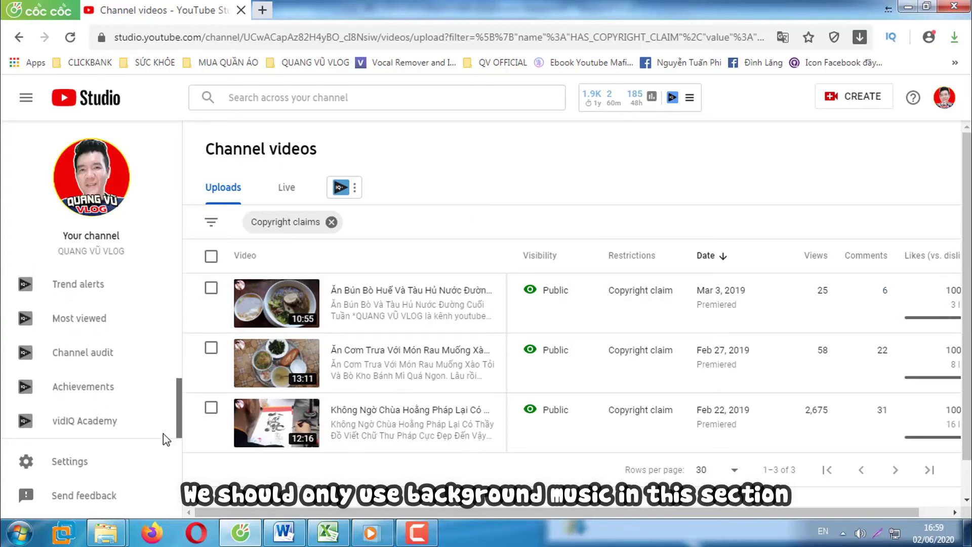
scroll(163, 426, up, 3)
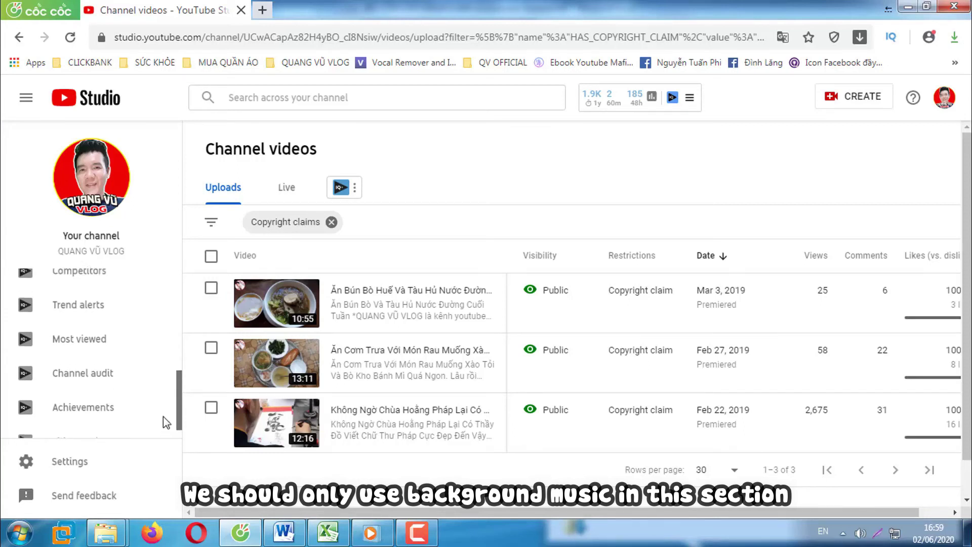
click(151, 354)
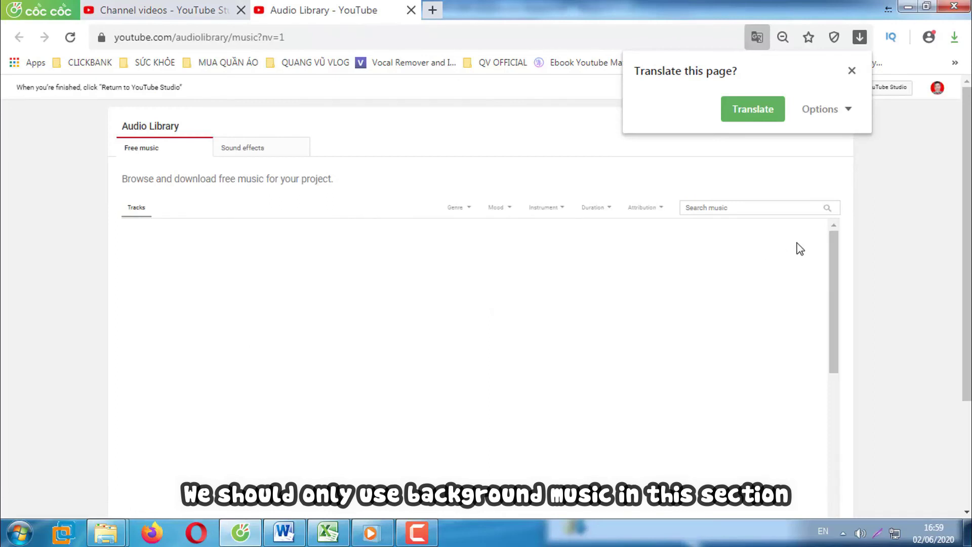
click(852, 71)
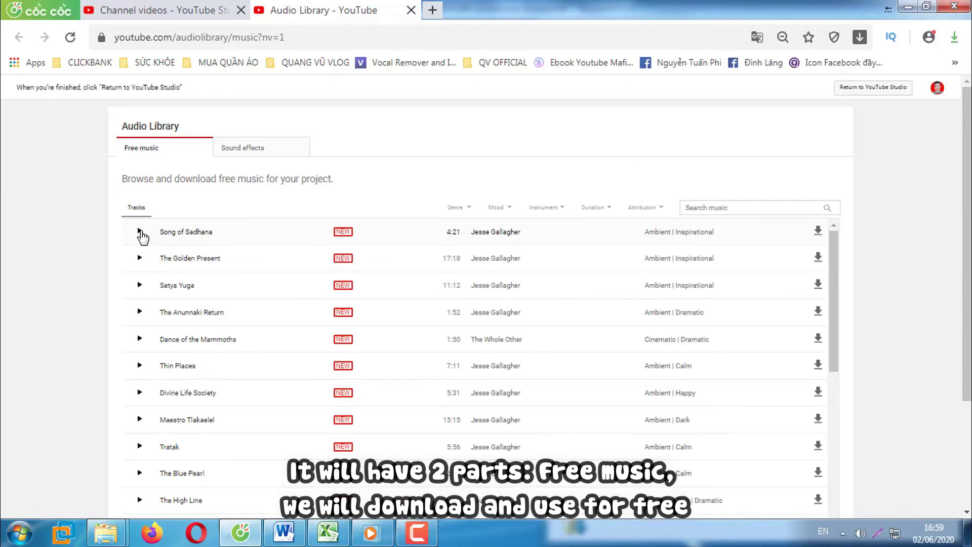
- Preview the free track Song of Sadhana and read its usage terms
click(140, 232)
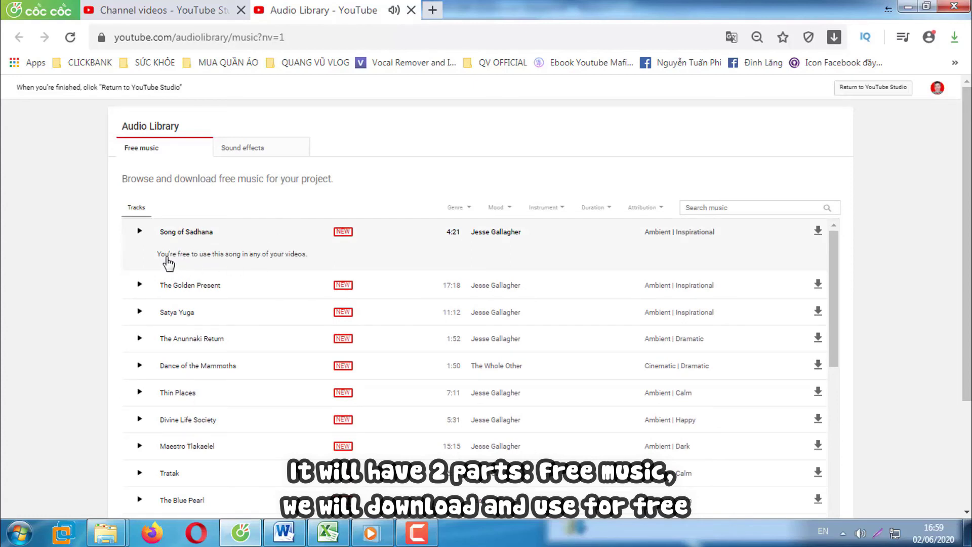
drag(157, 259, 315, 259)
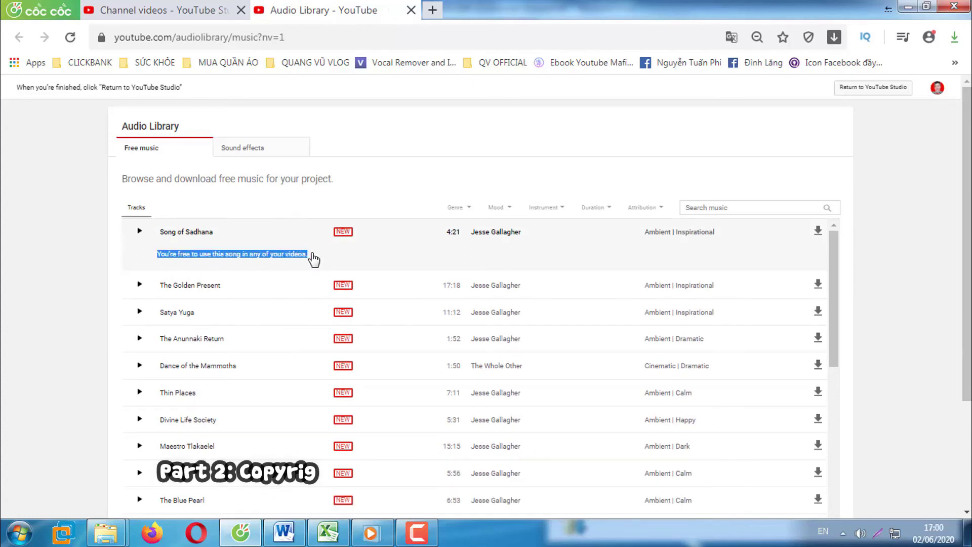
click(407, 168)
- Check the usage terms of The Golden Present, Satya Yuga, The Anunnaki Return and Dance of the Mammoths by previewing each track
click(139, 284)
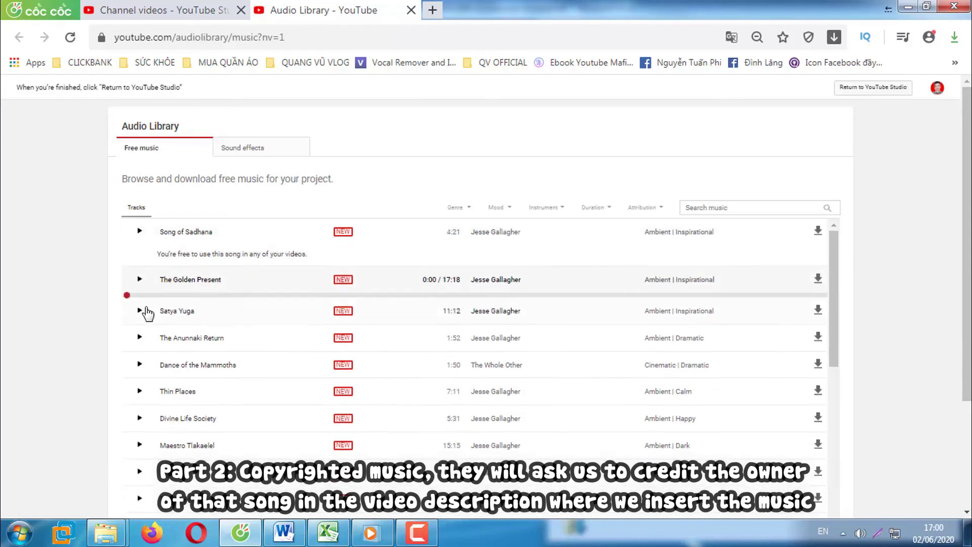
click(139, 260)
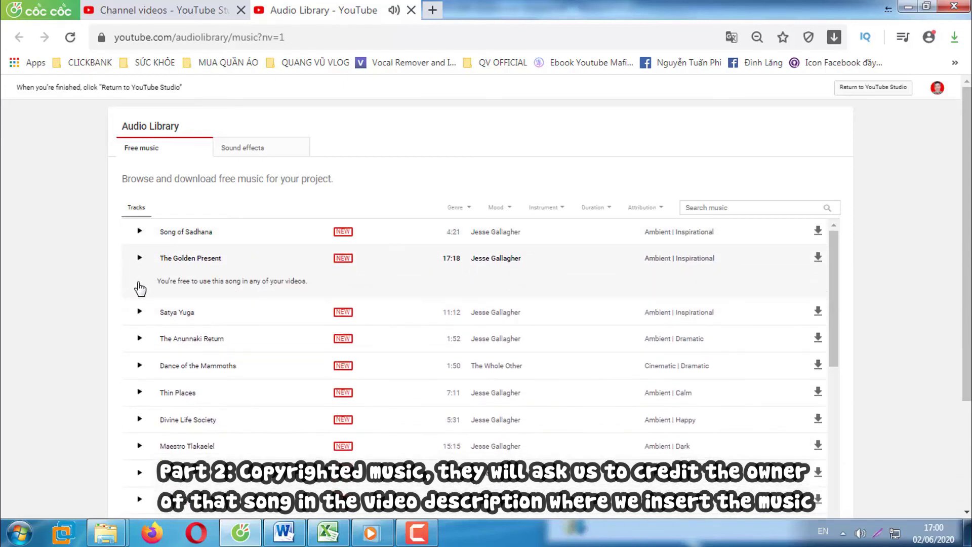
click(141, 317)
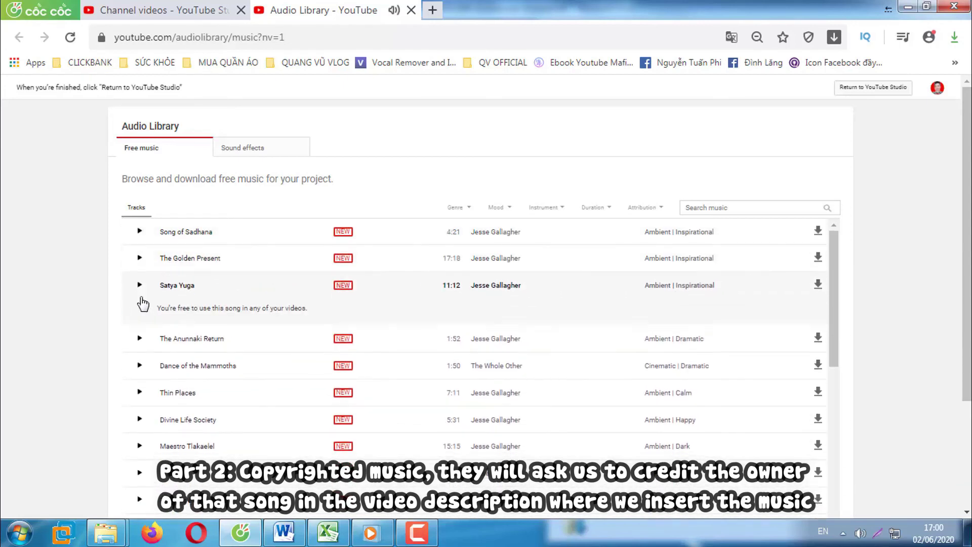
click(141, 338)
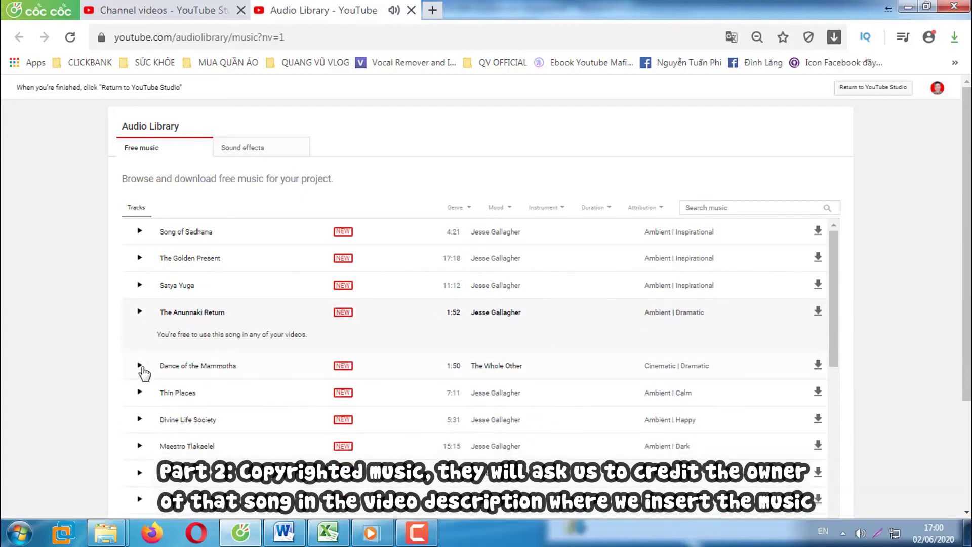
click(142, 366)
click(138, 339)
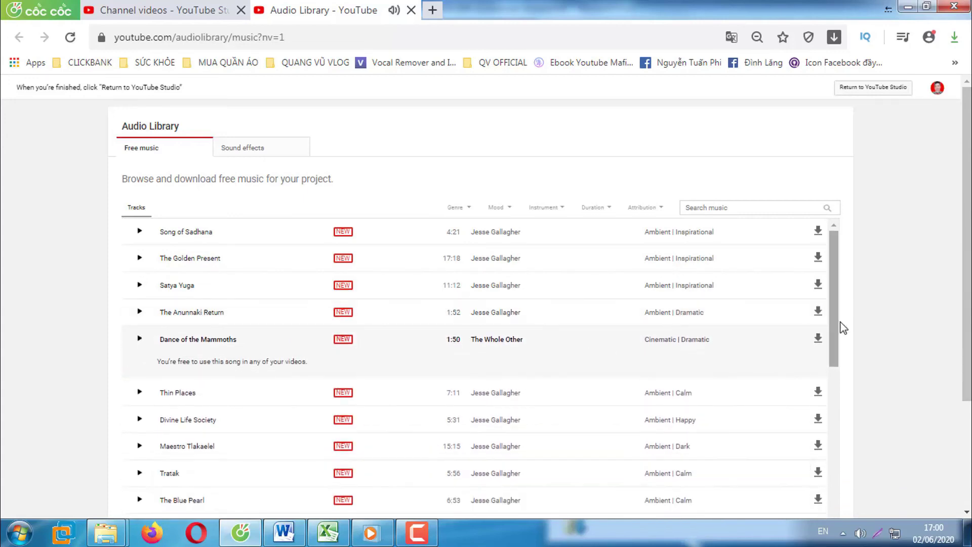